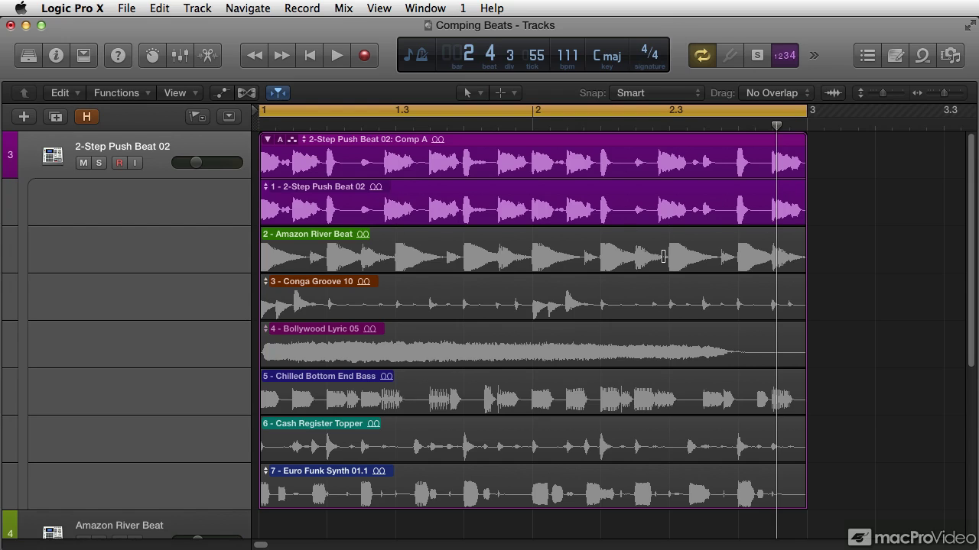
# Select the take folder, check its options menu, and collapse it to the comp.
pyautogui.moveTo(834, 454); pyautogui.dragTo(688, 505)
pyautogui.rightClick(349, 143)
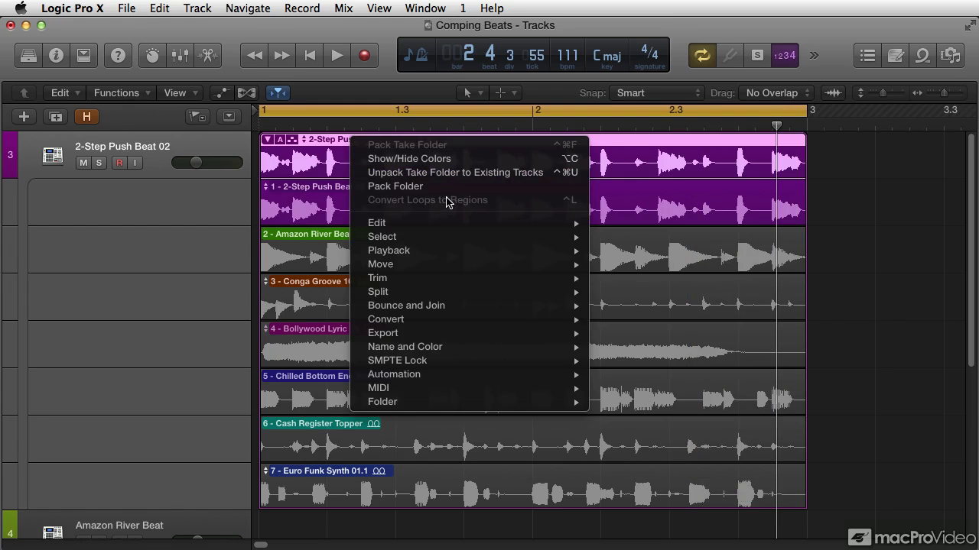
pyautogui.click(525, 184)
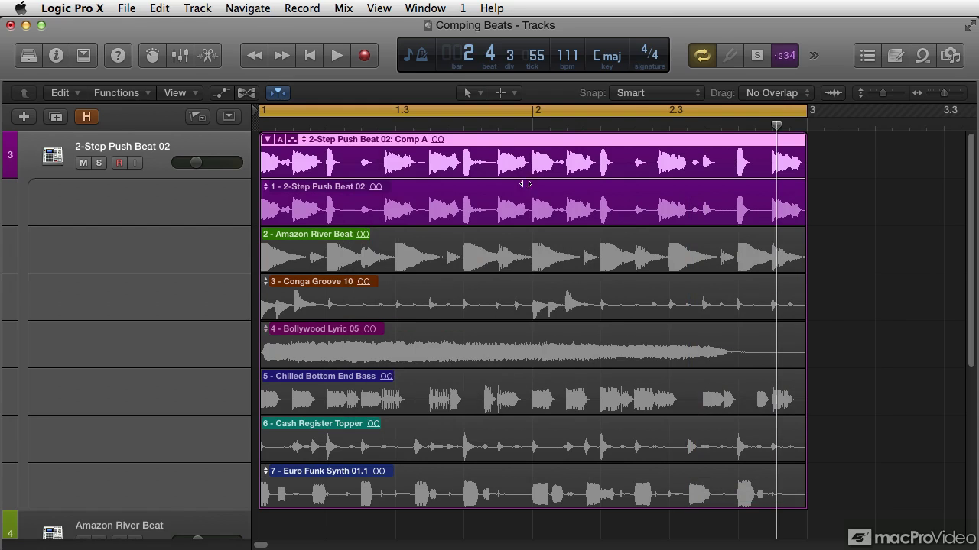
pyautogui.click(267, 140)
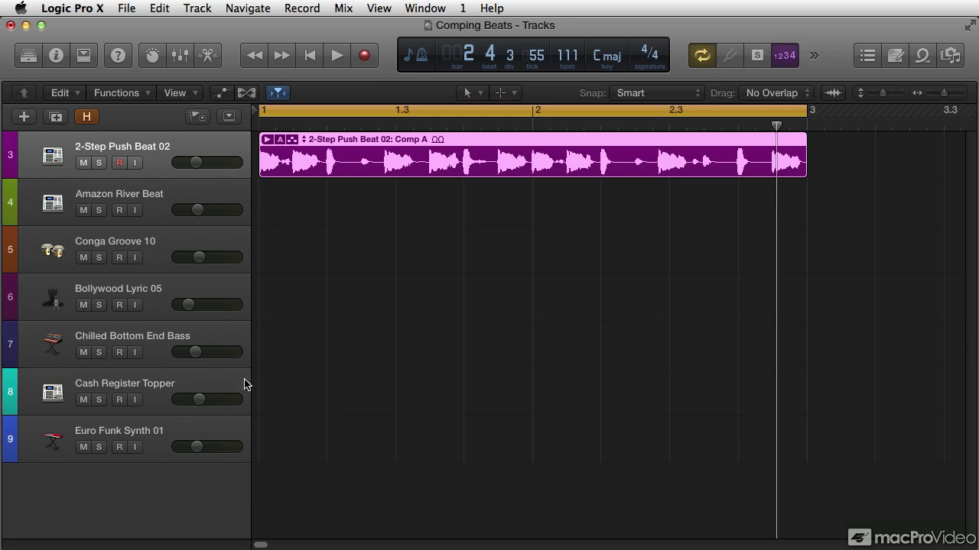
# Inspect the Euro Funk Synth 01, Cash Register Topper and Amazon River Beat tracks, then expand the folder to all seven takes.
pyautogui.click(113, 428)
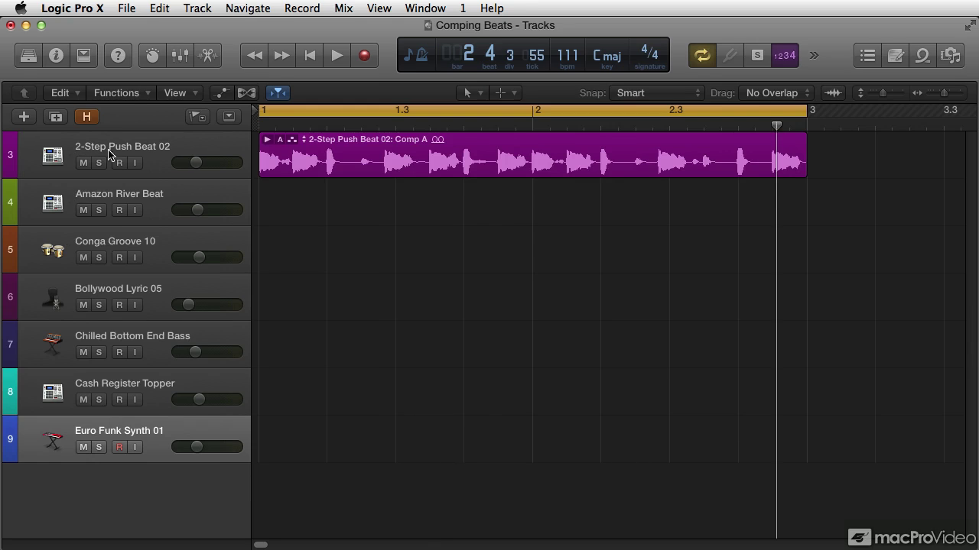
pyautogui.click(55, 54)
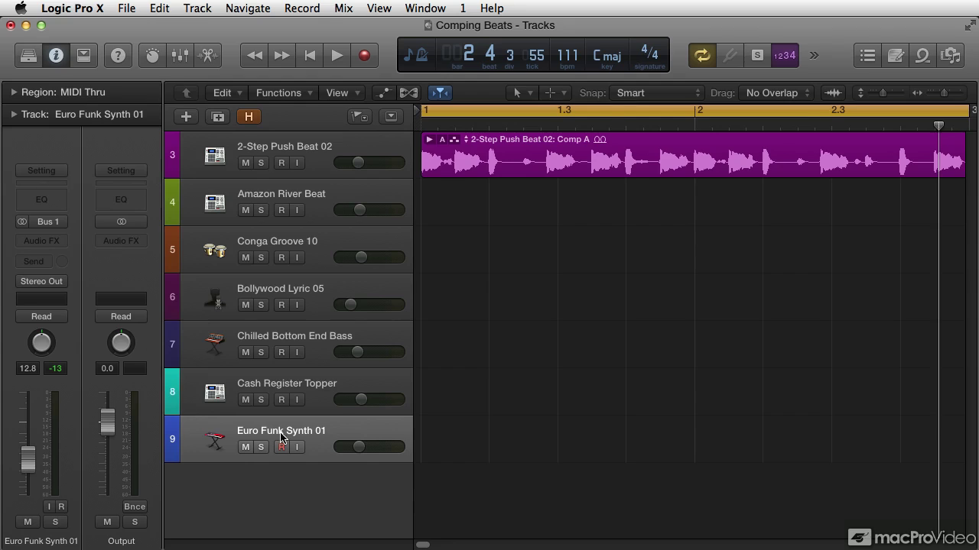
pyautogui.click(265, 392)
pyautogui.press('i')
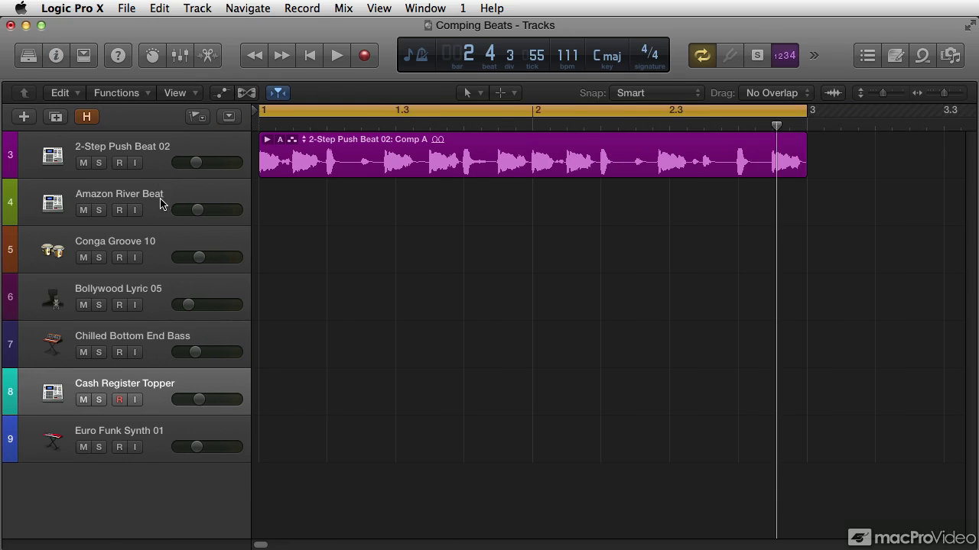
pyautogui.click(325, 210)
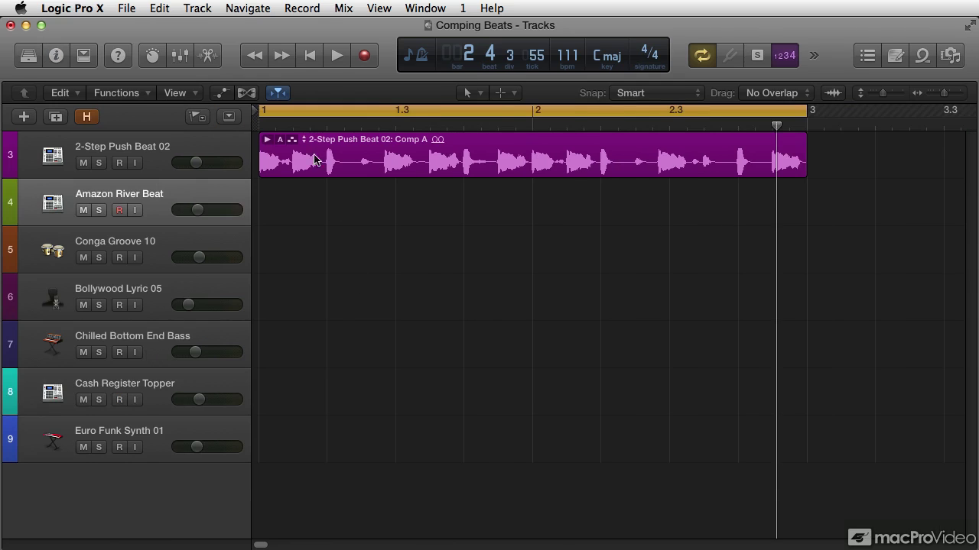
pyautogui.click(267, 140)
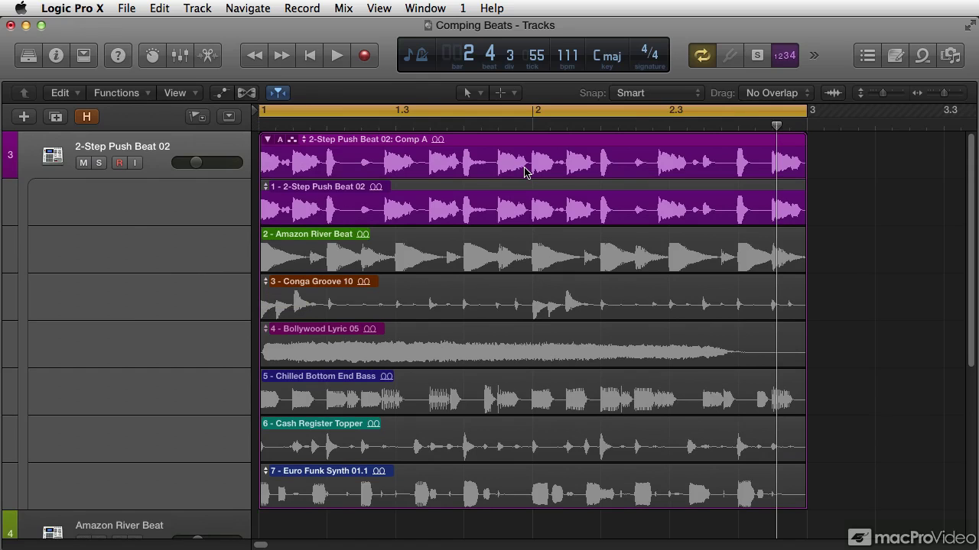
# Zoom in and comp the Amazon River Beat opening plus a short Cash Register Topper slice.
pyautogui.press('super+Right')
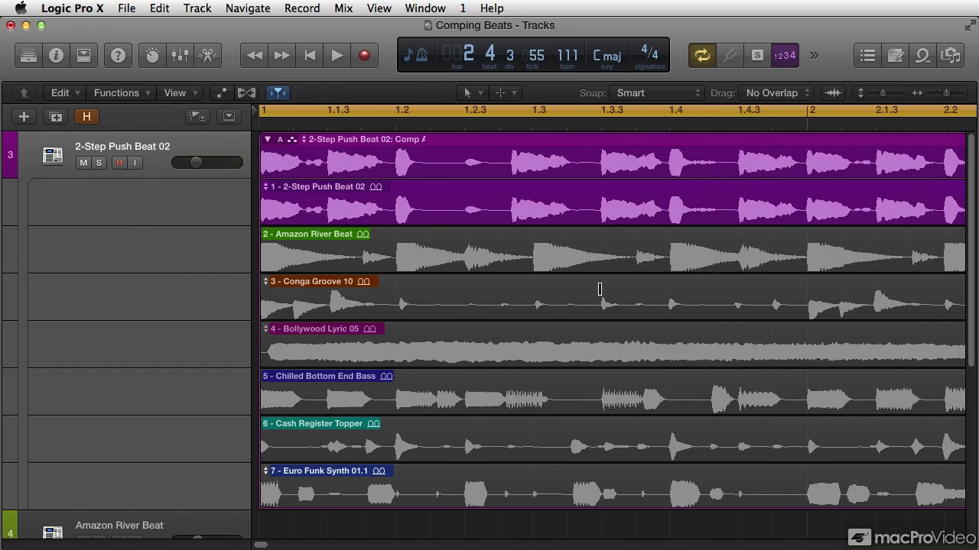
pyautogui.moveTo(362, 252); pyautogui.dragTo(236, 251)
pyautogui.moveTo(364, 447); pyautogui.dragTo(394, 449)
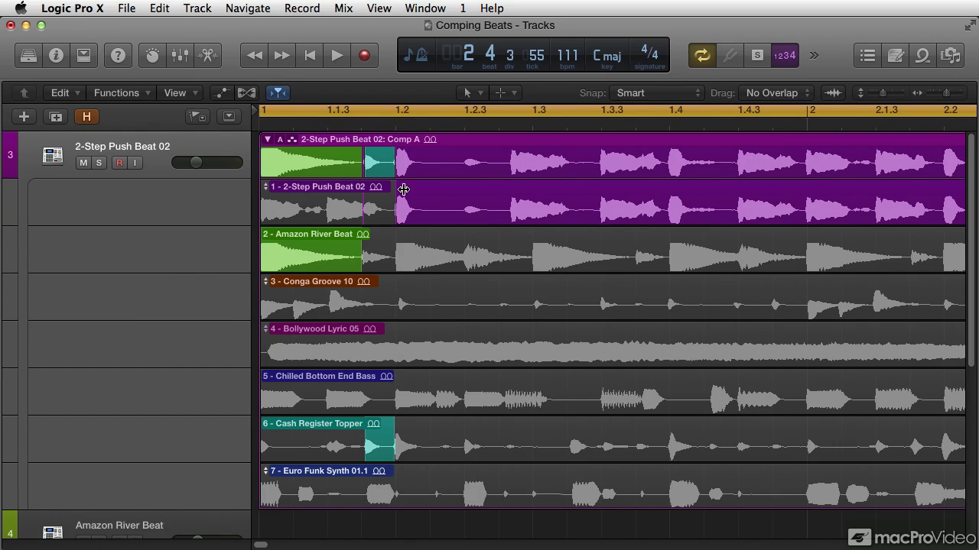
# Trim the Amazon River Beat slice end and add 2-Step Push Beat 02 and Chilled Bottom End Bass slices.
pyautogui.press('super+Right')
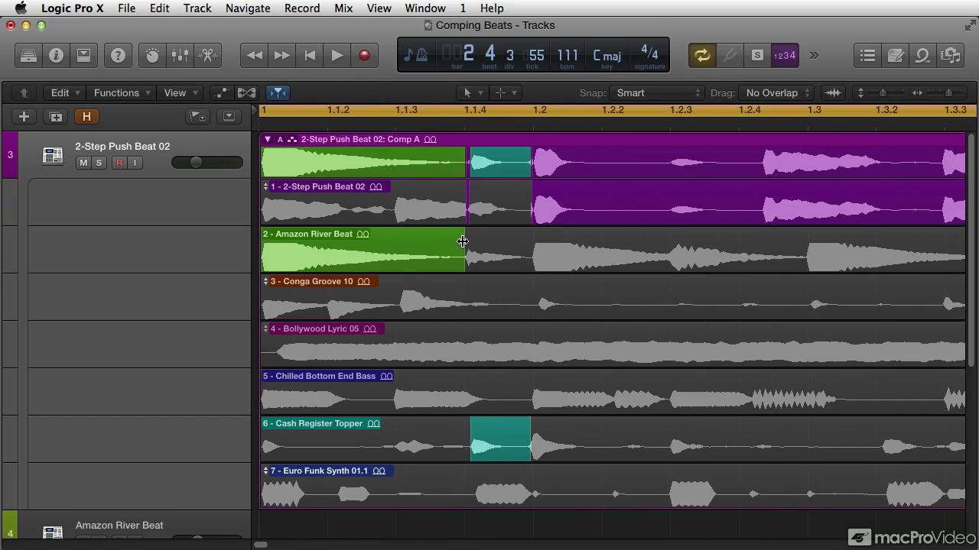
pyautogui.moveTo(463, 241); pyautogui.dragTo(463, 243)
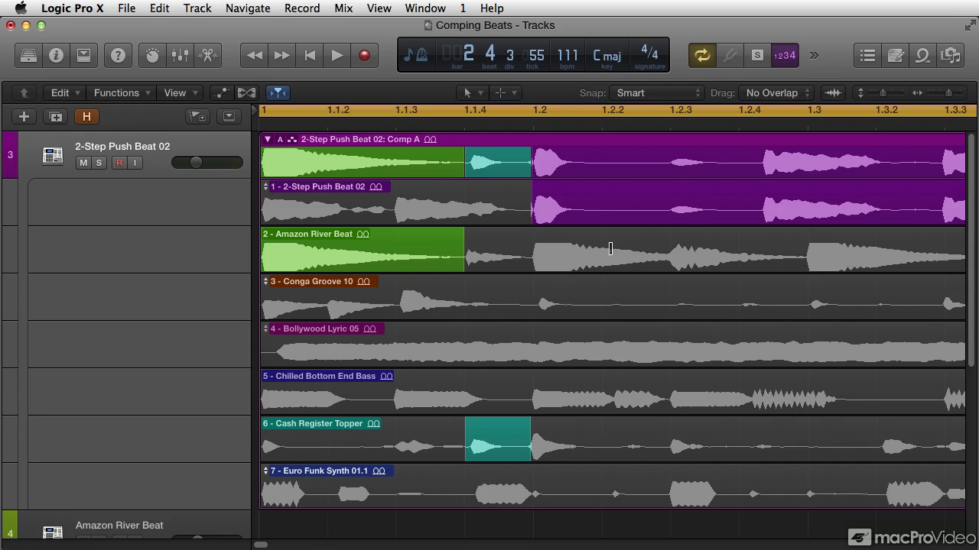
pyautogui.moveTo(613, 249); pyautogui.dragTo(523, 253)
pyautogui.moveTo(530, 207); pyautogui.dragTo(614, 221)
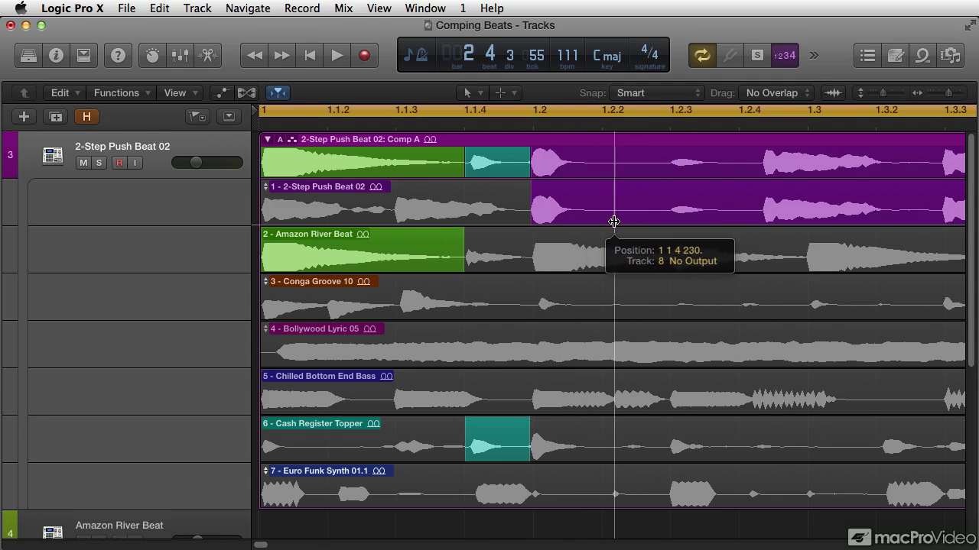
pyautogui.moveTo(615, 400); pyautogui.dragTo(666, 405)
# Comp Cash Register Topper, short Chilled Bottom End Bass and another Amazon River Beat slice into Comp A.
pyautogui.scroll(-2, 686, 462)
pyautogui.scroll(-1, 686, 462)
pyautogui.moveTo(672, 350); pyautogui.dragTo(751, 361)
pyautogui.scroll(3, 850, 311)
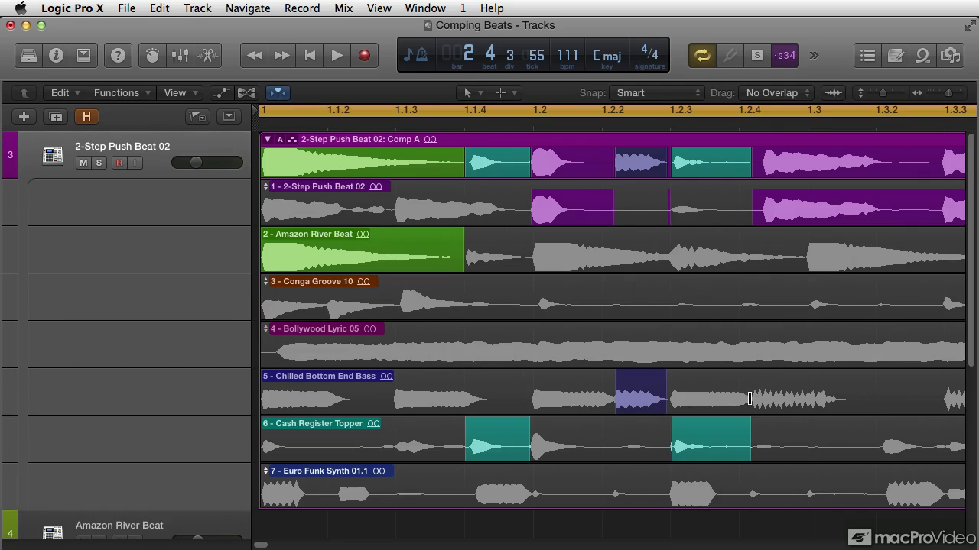
pyautogui.moveTo(751, 399); pyautogui.dragTo(764, 399)
pyautogui.scroll(-2, 794, 355)
pyautogui.scroll(2, 799, 205)
pyautogui.moveTo(801, 208); pyautogui.dragTo(764, 204)
pyautogui.moveTo(809, 260); pyautogui.dragTo(883, 261)
# Further right, add Conga Groove 10, Bollywood Lyric 05, Euro Funk Synth and Chilled Bottom End Bass slices.
pyautogui.hscroll(4, 831, 398)
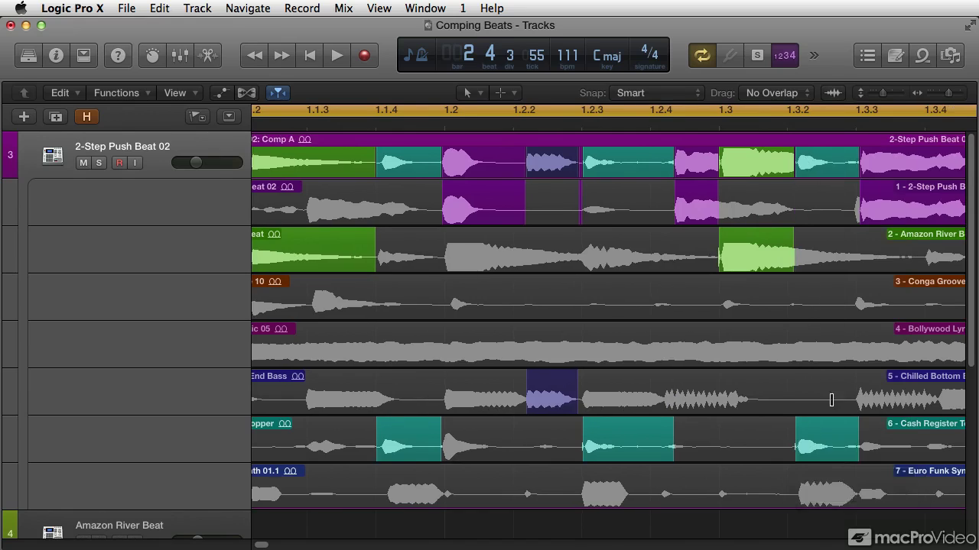
pyautogui.hscroll(4, 831, 398)
pyautogui.moveTo(639, 304); pyautogui.dragTo(666, 304)
pyautogui.moveTo(671, 346); pyautogui.dragTo(775, 346)
pyautogui.hscroll(3, 775, 345)
pyautogui.moveTo(654, 495); pyautogui.dragTo(734, 495)
pyautogui.moveTo(652, 344); pyautogui.dragTo(649, 343)
pyautogui.moveTo(736, 399); pyautogui.dragTo(789, 401)
# Continue comping slices from several takes, including a longer Amazon River Beat section.
pyautogui.hscroll(3, 701, 252)
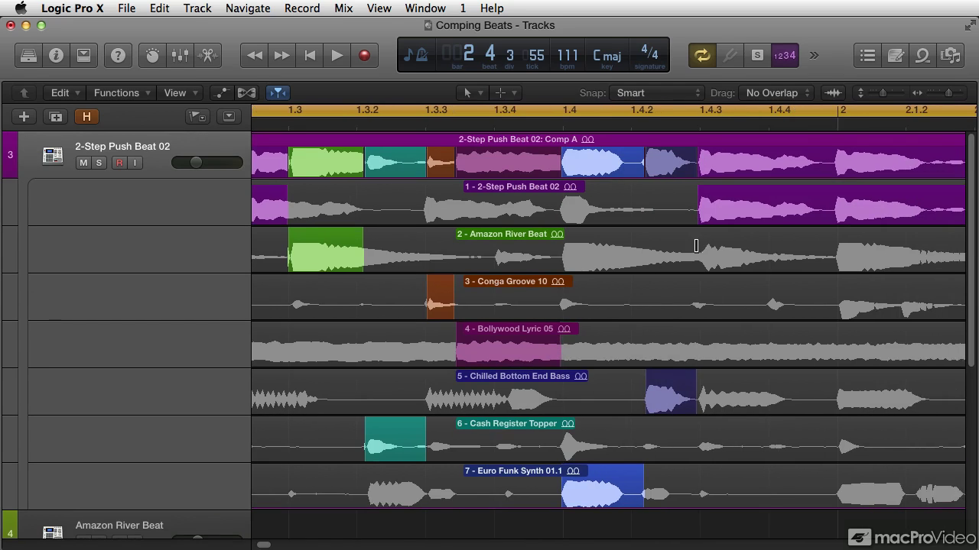
pyautogui.moveTo(700, 247); pyautogui.dragTo(832, 263)
pyautogui.hscroll(3, 816, 313)
pyautogui.moveTo(719, 306); pyautogui.dragTo(781, 306)
pyautogui.moveTo(799, 486); pyautogui.dragTo(855, 498)
pyautogui.hscroll(10, 545, 260)
pyautogui.moveTo(545, 260); pyautogui.dragTo(689, 295)
pyautogui.moveTo(691, 351); pyautogui.dragTo(746, 354)
pyautogui.moveTo(746, 448); pyautogui.dragTo(814, 451)
# Finish the region with Cash Register Topper, Euro Funk Synth and Chilled Bottom End Bass slices, then zoom out.
pyautogui.hscroll(1, 799, 404)
pyautogui.moveTo(799, 403); pyautogui.dragTo(822, 402)
pyautogui.hscroll(6, 822, 402)
pyautogui.moveTo(626, 259); pyautogui.dragTo(762, 269)
pyautogui.moveTo(765, 449)
pyautogui.mouseDown()
pyautogui.moveTo(803, 451)
pyautogui.moveTo(765, 451)
pyautogui.mouseUp()
pyautogui.moveTo(765, 399); pyautogui.dragTo(836, 405)
pyautogui.hscroll(5, 662, 262)
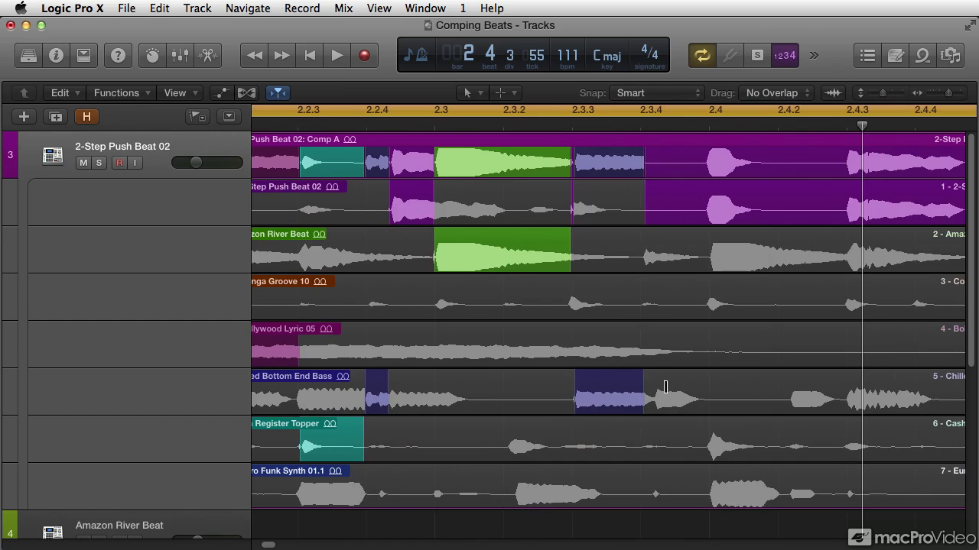
pyautogui.moveTo(706, 442); pyautogui.dragTo(643, 453)
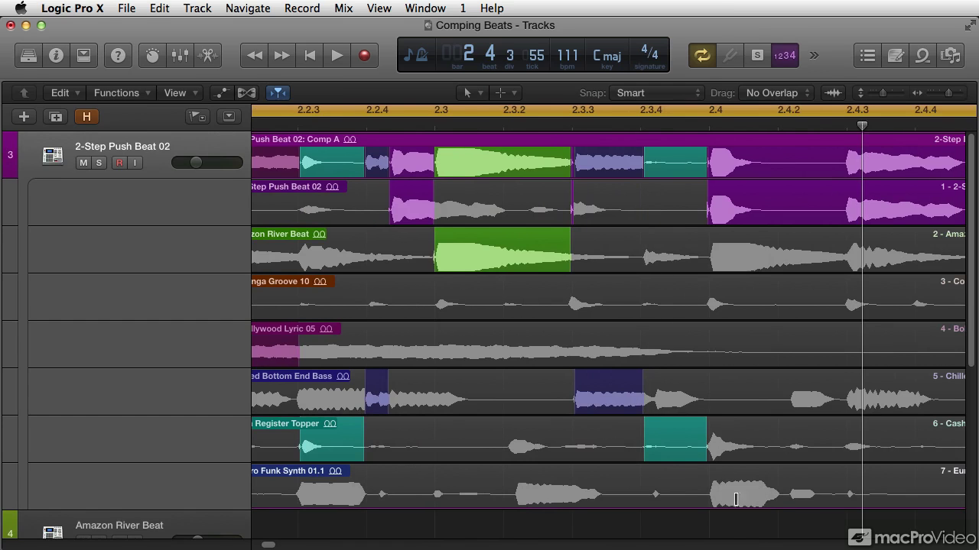
pyautogui.moveTo(720, 498); pyautogui.dragTo(783, 498)
pyautogui.moveTo(837, 402); pyautogui.dragTo(787, 403)
pyautogui.press('super+Left')
pyautogui.press('super+Left')
pyautogui.press('super+Left')
pyautogui.press('super+Left')
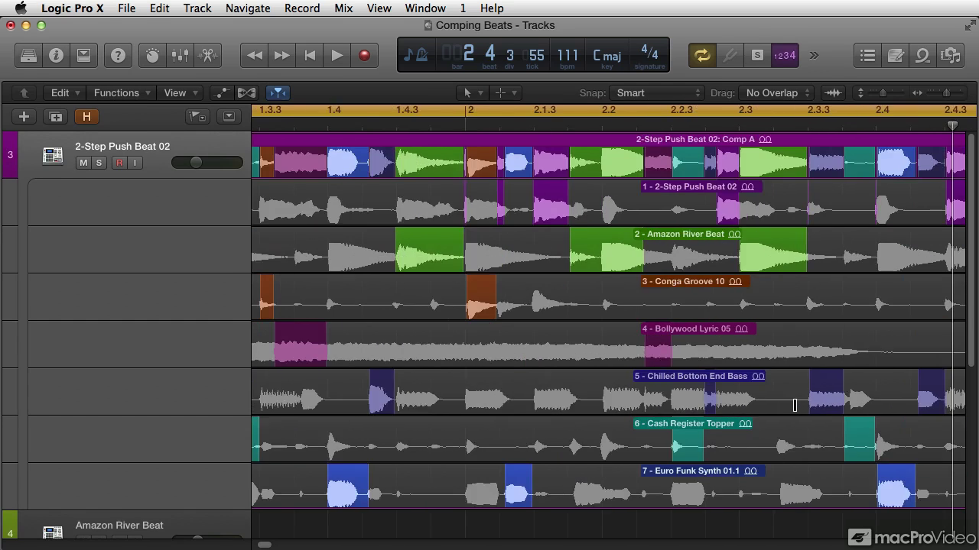
# Fit the whole comp in view, collapse the take folder, and play Comp A from bar 1.
pyautogui.press('super+Left')
pyautogui.press('super+Left')
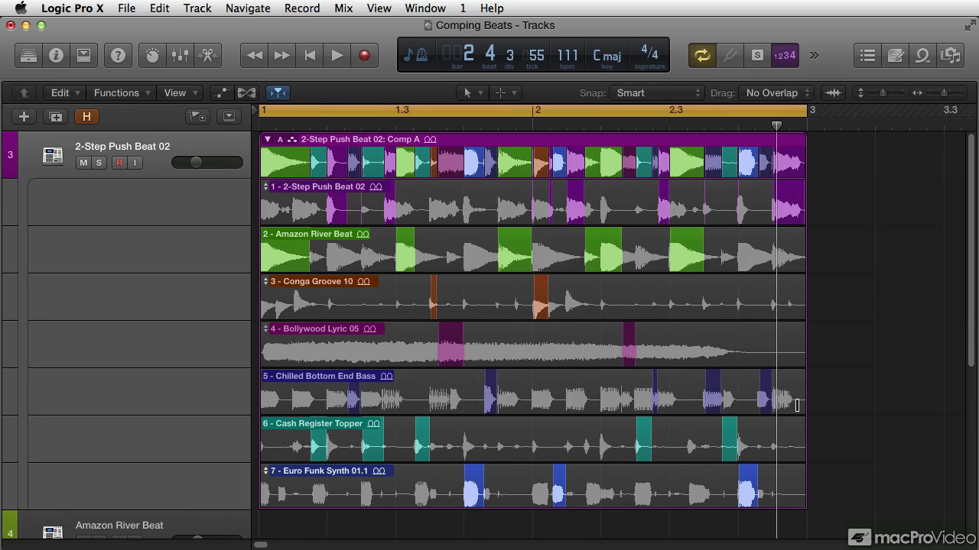
pyautogui.click(268, 140)
pyautogui.doubleClick(283, 111)
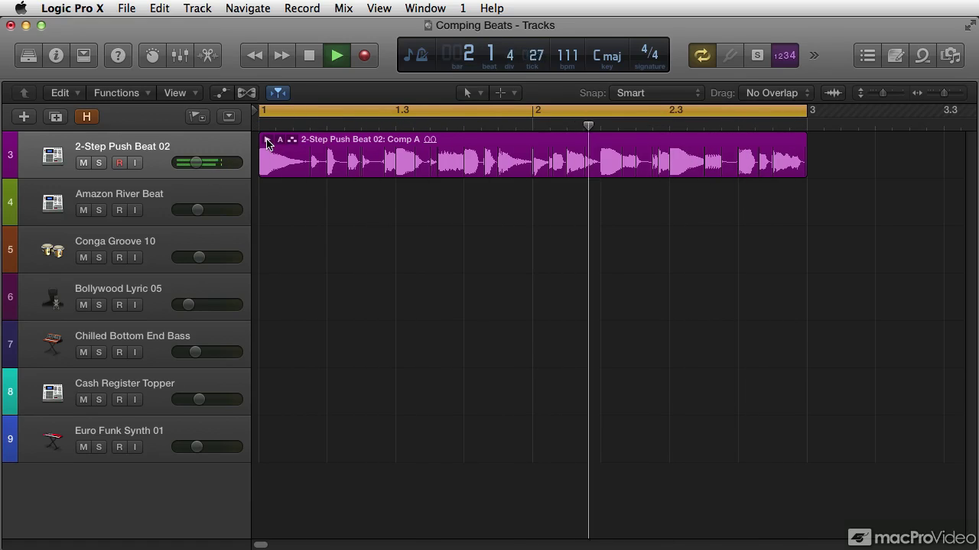
pyautogui.press('space')
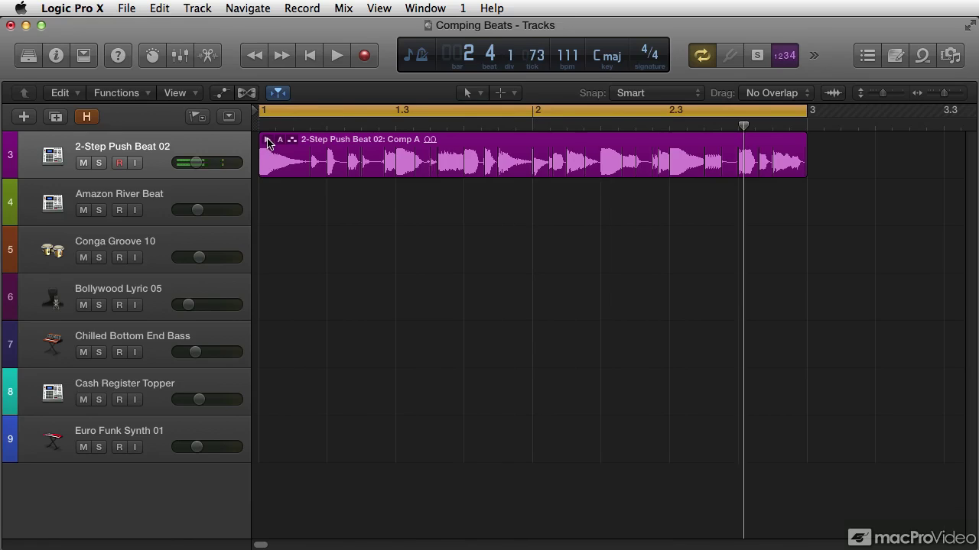
# Expand the folder and extend the 2-Step Push Beat 02 slice earlier over the Cash Register Topper slice.
pyautogui.click(267, 140)
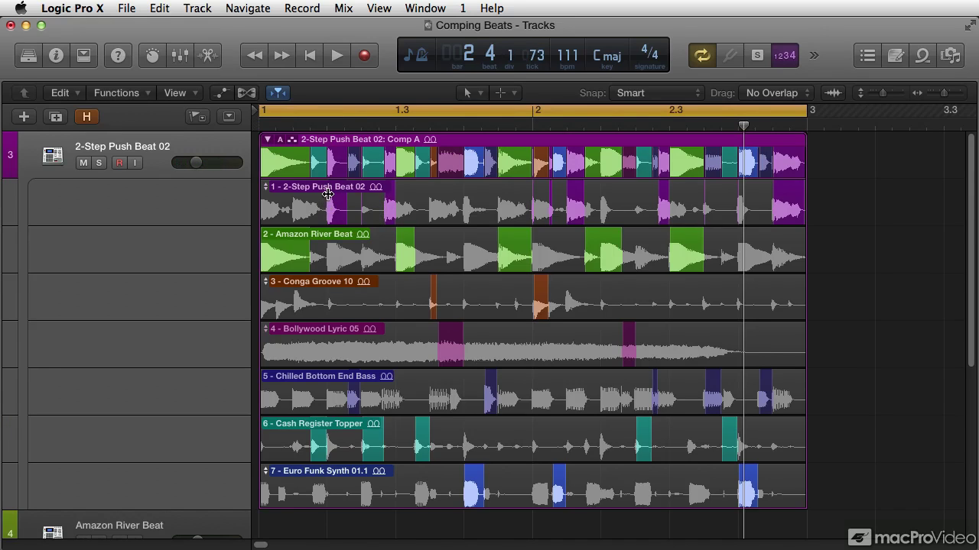
pyautogui.press('super+Right')
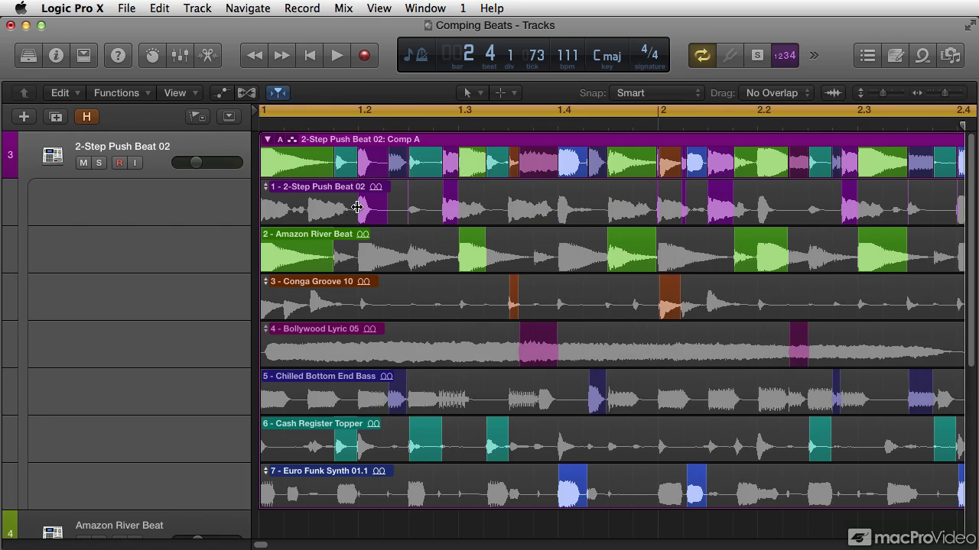
pyautogui.moveTo(357, 208); pyautogui.dragTo(308, 207)
pyautogui.press('space')
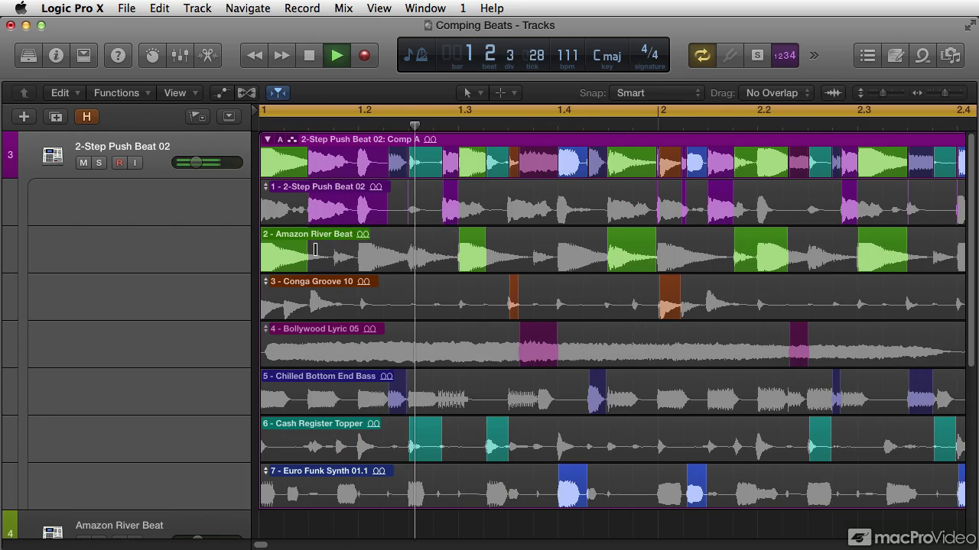
# Swipe a new Amazon River Beat slice into Comp A and resume playback to hear it.
pyautogui.press('space')
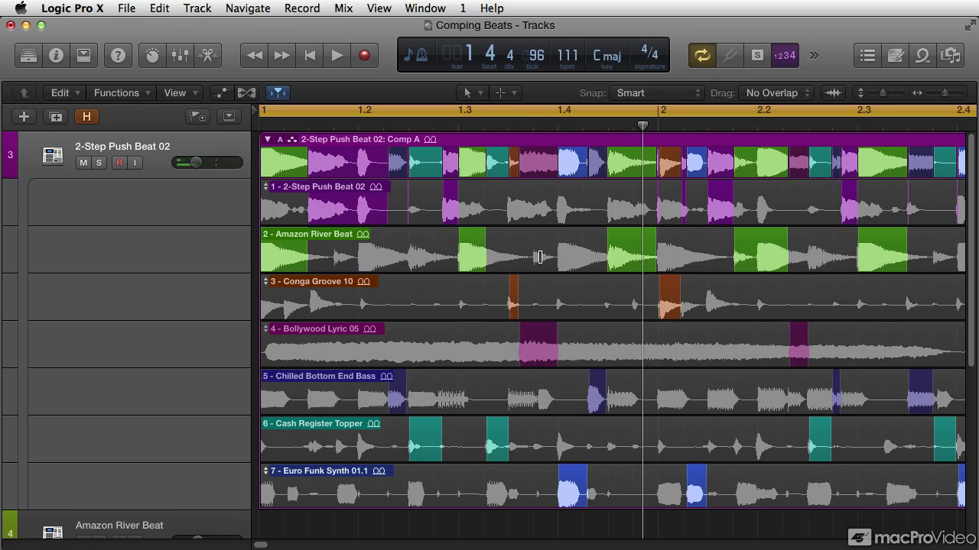
pyautogui.moveTo(534, 257); pyautogui.dragTo(558, 258)
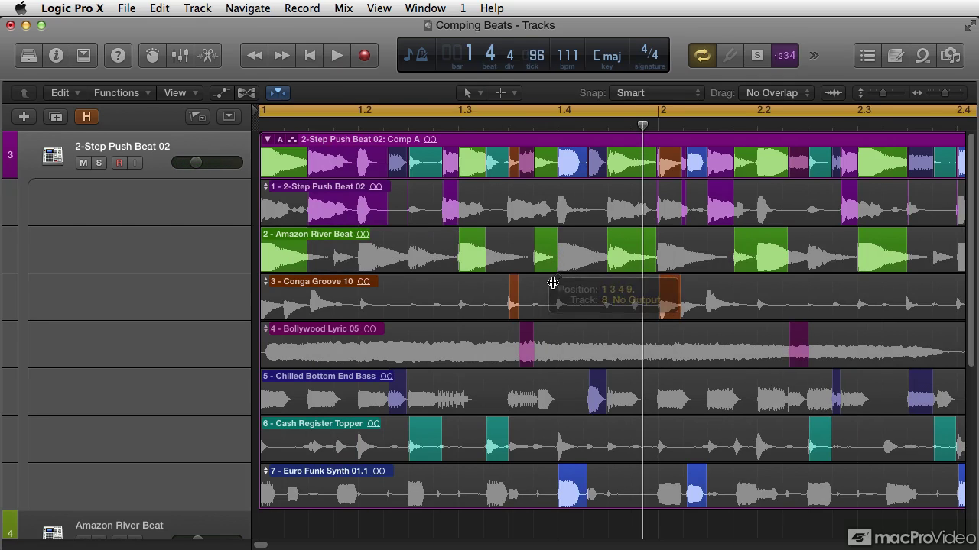
pyautogui.press('space')
pyautogui.hscroll(5, 551, 318)
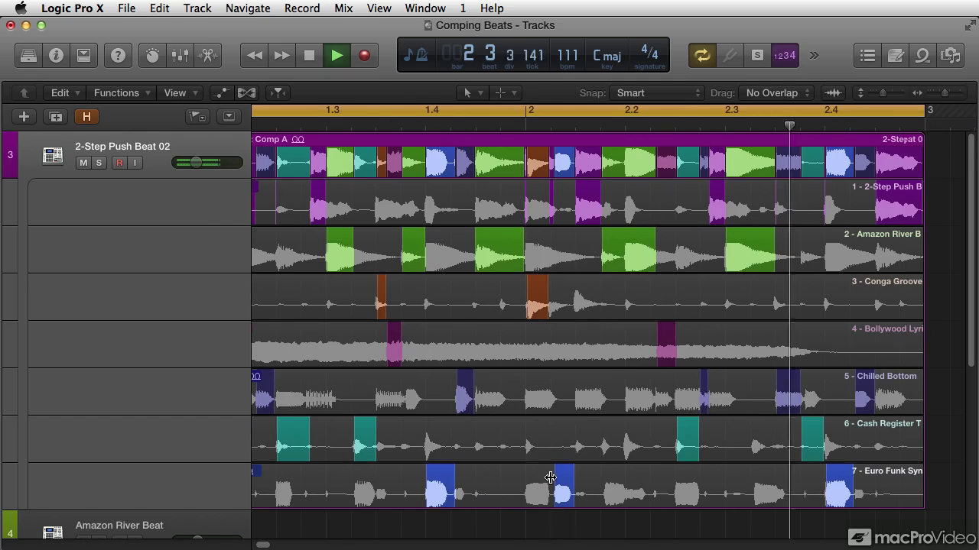
# Start the Euro Funk Synth slice earlier, add a Chilled Bottom End Bass section, then fit the folder in view.
pyautogui.moveTo(556, 489); pyautogui.dragTo(530, 493)
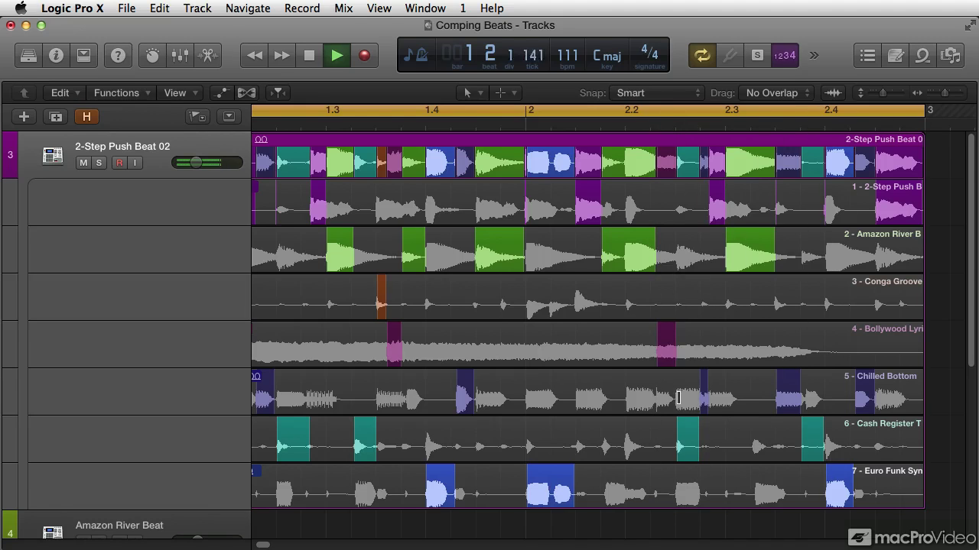
pyautogui.moveTo(678, 398); pyautogui.dragTo(723, 394)
pyautogui.press('space')
pyautogui.press('space')
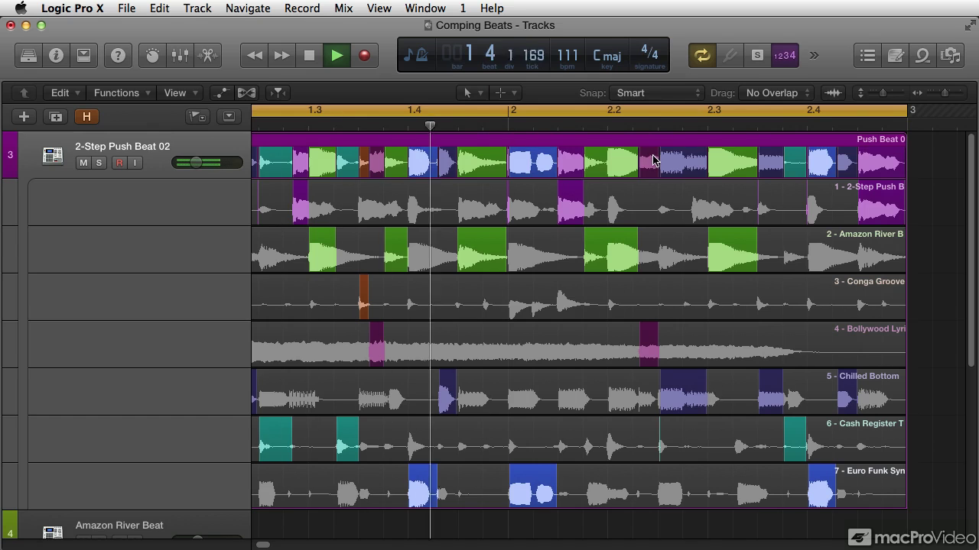
pyautogui.press('z')
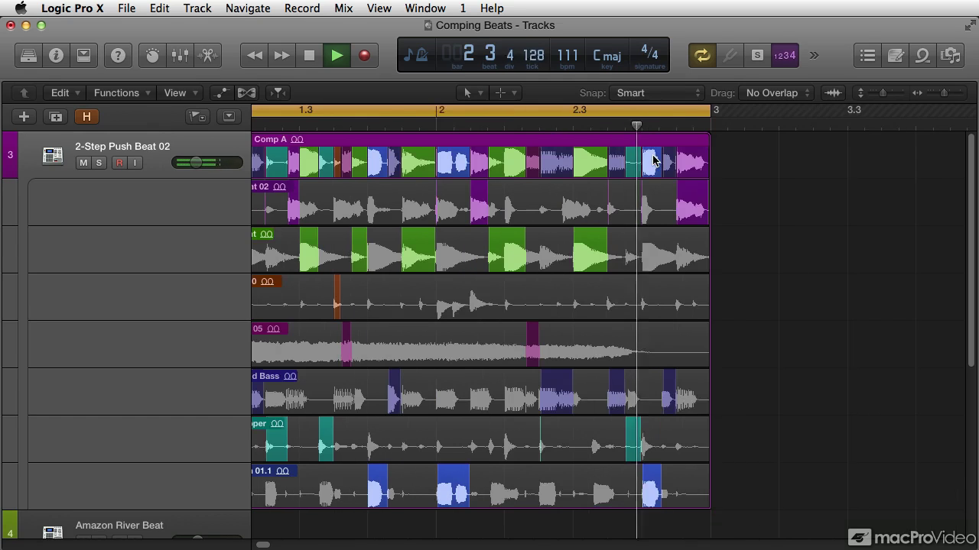
pyautogui.press('space')
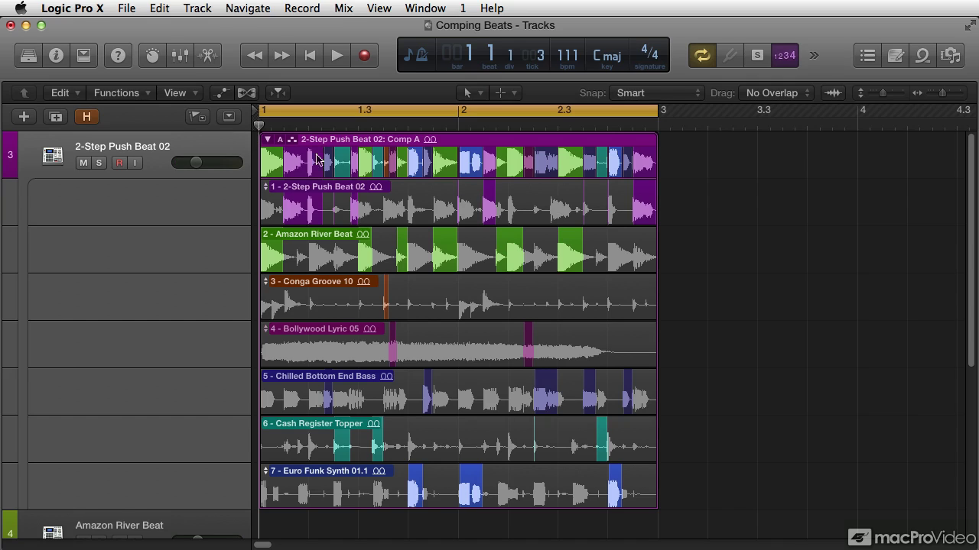
# Collapse the first take folder, audition the comp from bar 1, and fit it to the tracks area.
pyautogui.click(267, 140)
pyautogui.press('space')
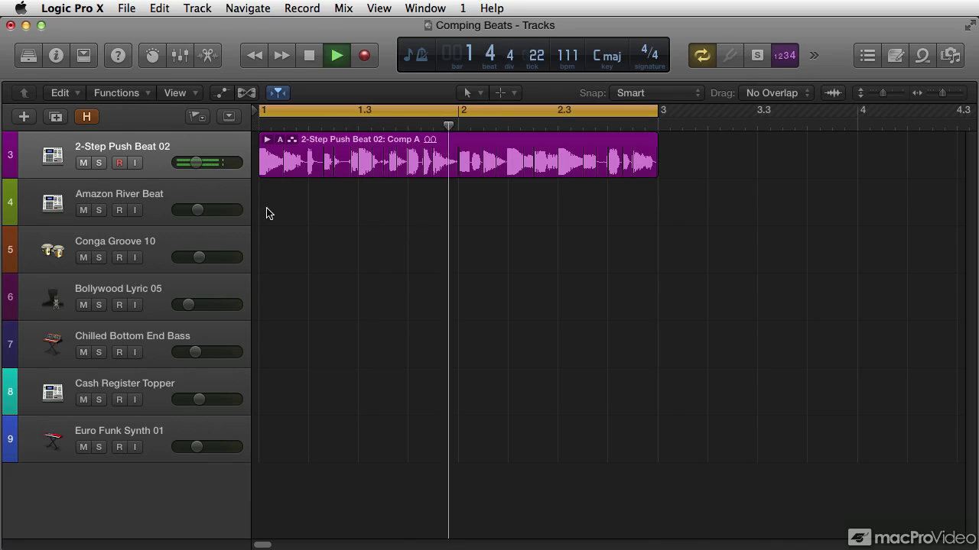
pyautogui.press('space')
pyautogui.press('z')
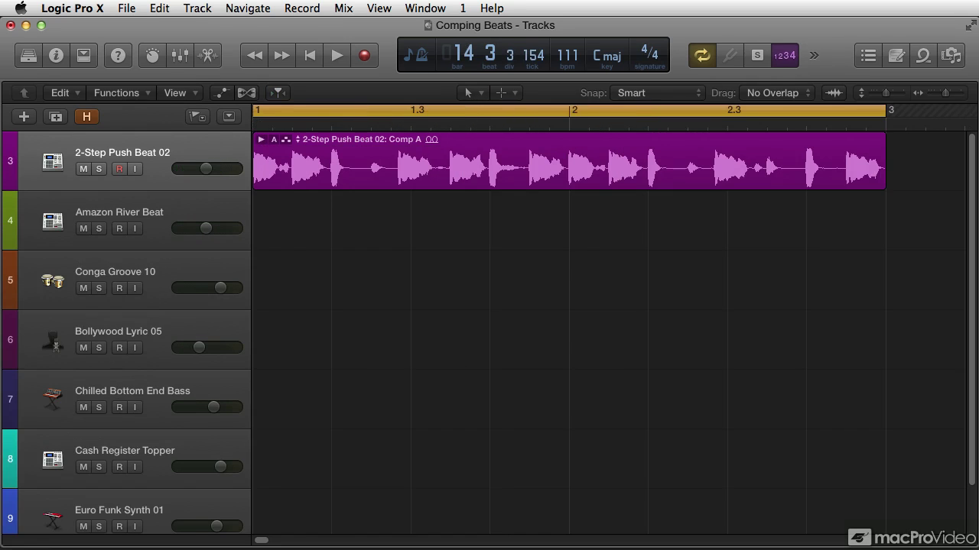
# Loop a cycle over the green Comp A region at bar 9 and expand its seven takes.
pyautogui.hscroll(10, 757, 239)
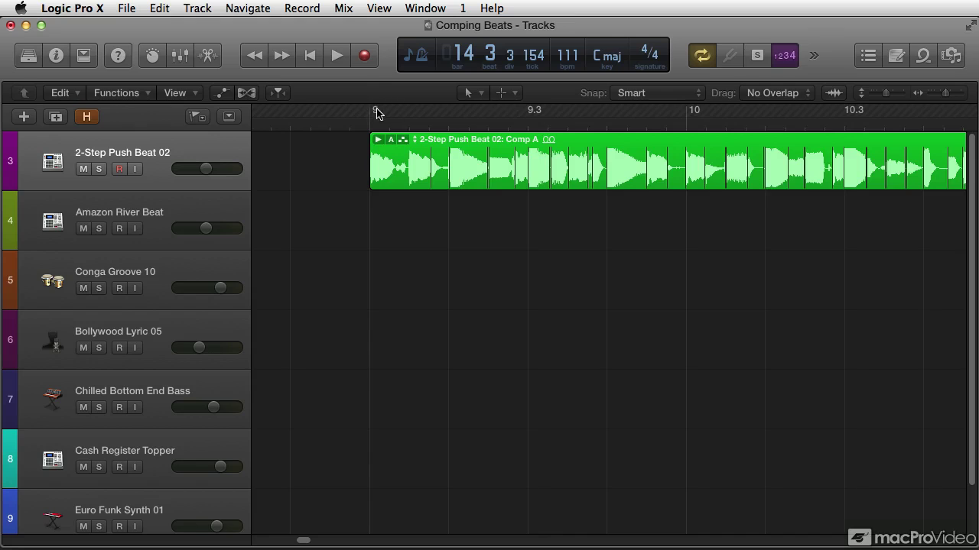
pyautogui.moveTo(381, 116); pyautogui.dragTo(902, 116)
pyautogui.press('space')
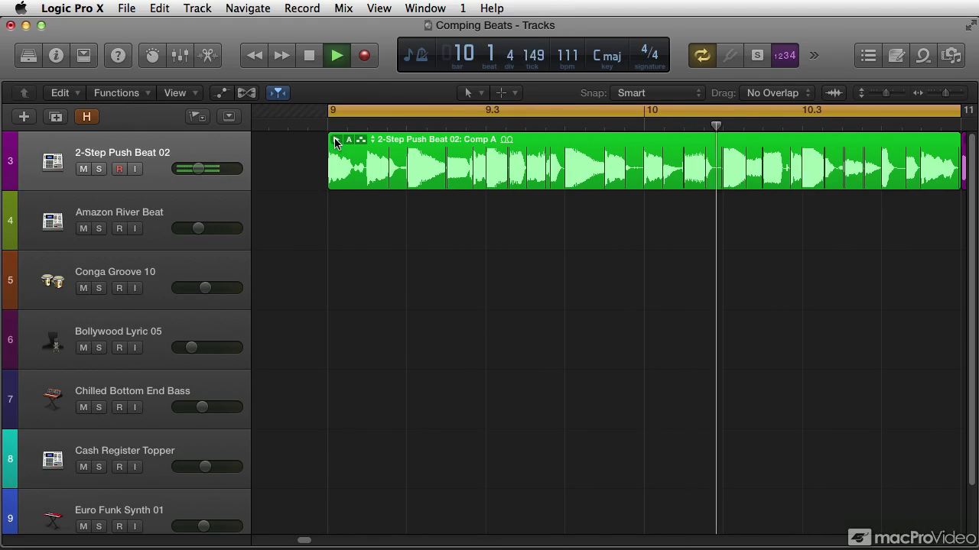
pyautogui.doubleClick(422, 164)
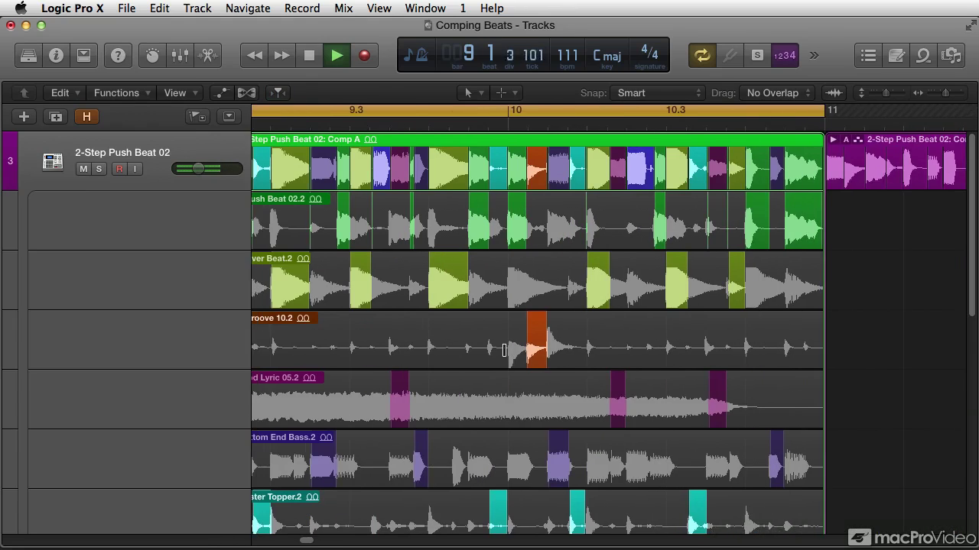
pyautogui.press('super+Left')
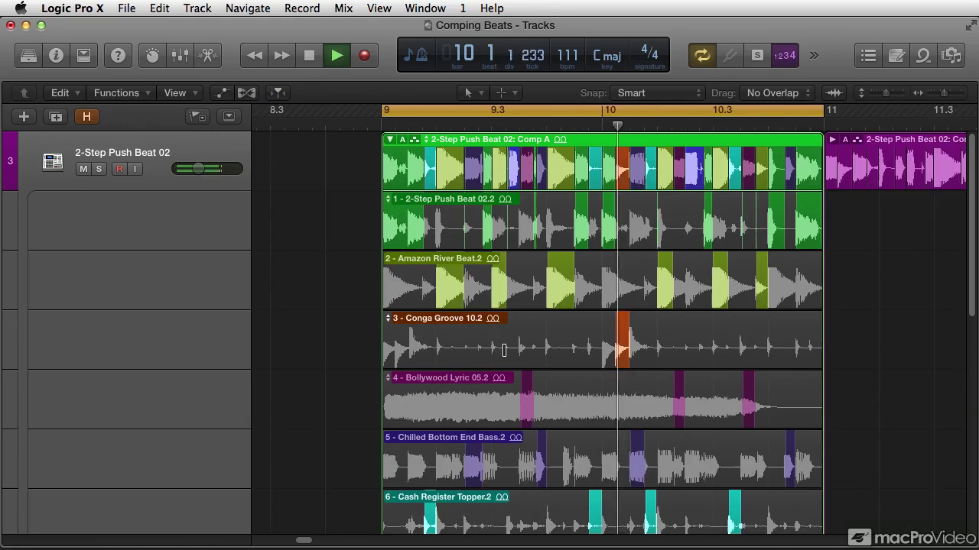
pyautogui.press('super+Left')
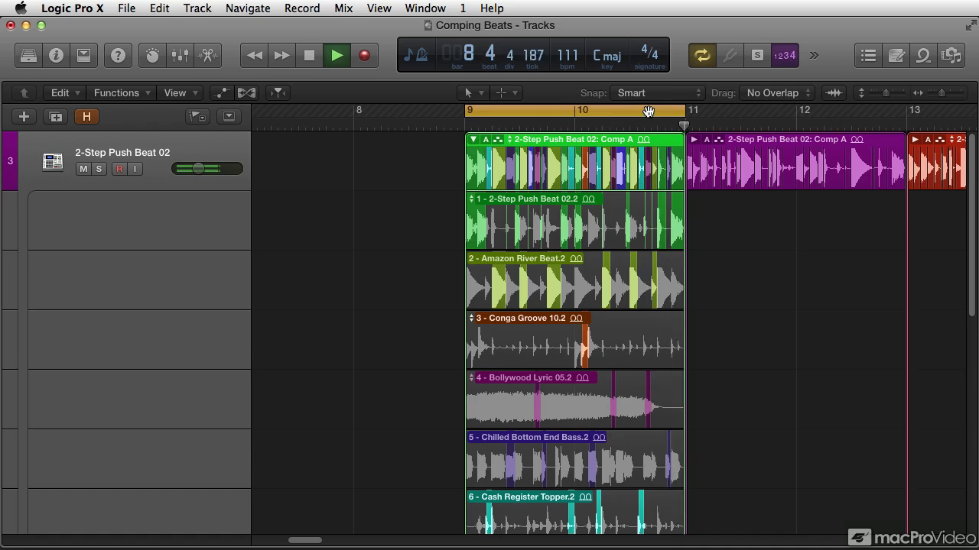
# Audition the red take folder at bars 13–15, then set the cycle range to bars 9–13.
pyautogui.moveTo(675, 115); pyautogui.dragTo(866, 125)
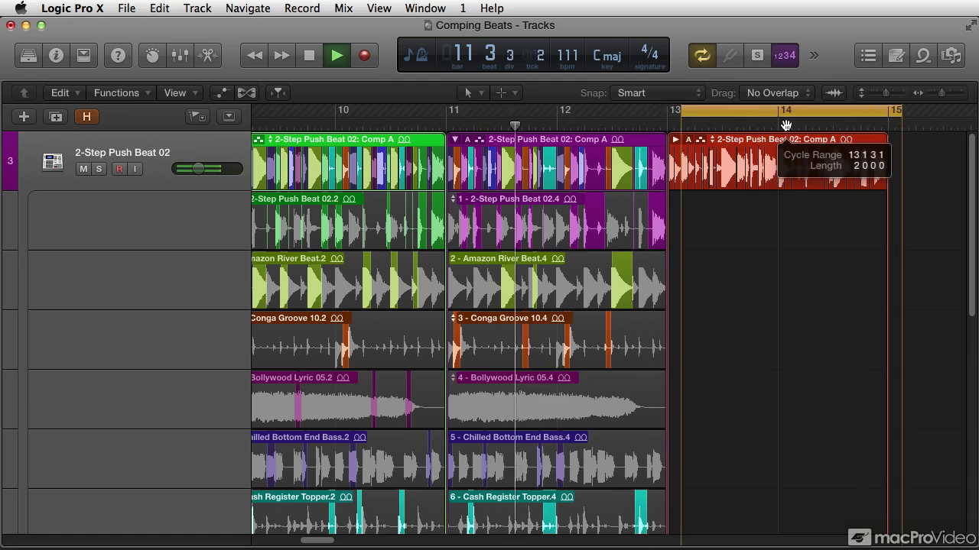
pyautogui.moveTo(786, 125); pyautogui.dragTo(786, 124)
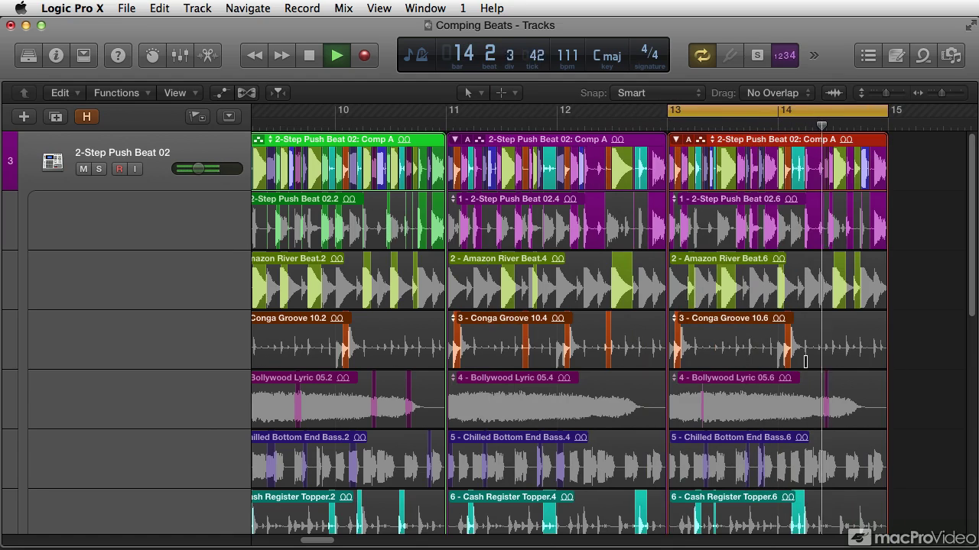
pyautogui.press('space')
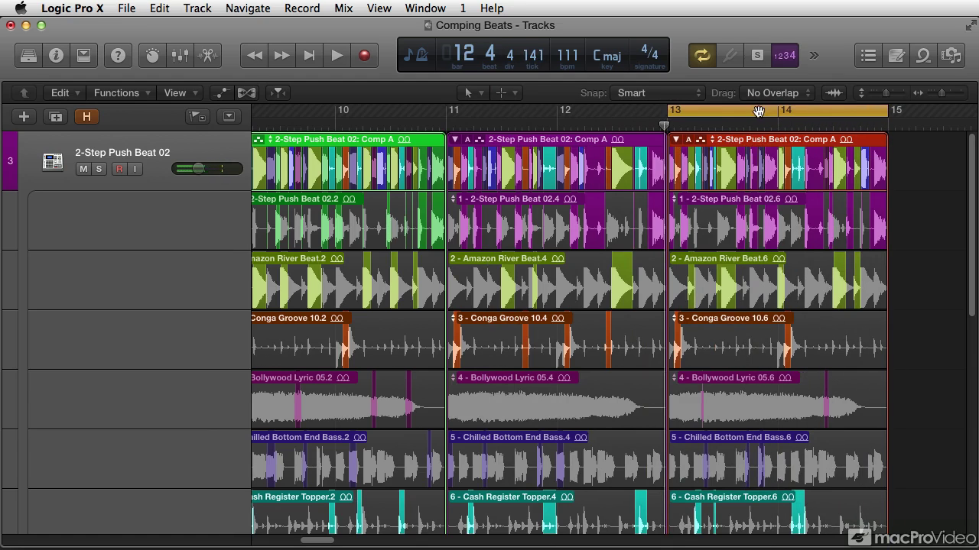
pyautogui.moveTo(751, 110); pyautogui.dragTo(315, 115)
pyautogui.moveTo(446, 111); pyautogui.dragTo(664, 151)
# Play the bars 9–13 cycle, then zoom in and fold the green bar-9 folder down to its comp region.
pyautogui.hscroll(-5, 649, 203)
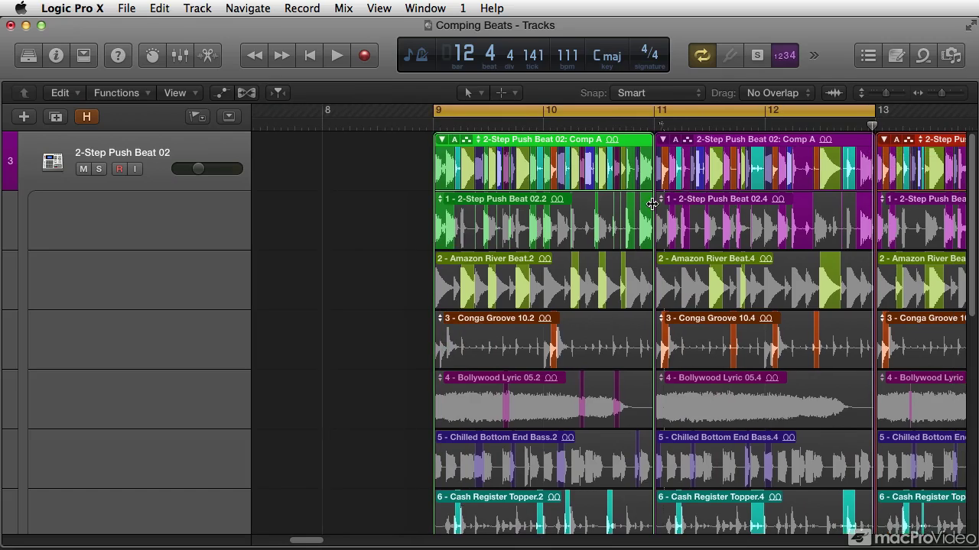
pyautogui.hscroll(1, 652, 204)
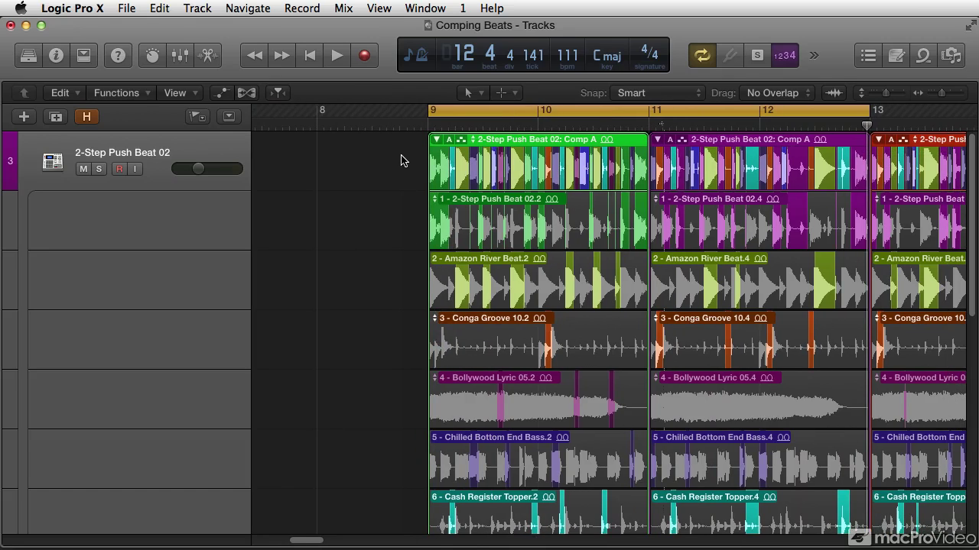
pyautogui.press('space')
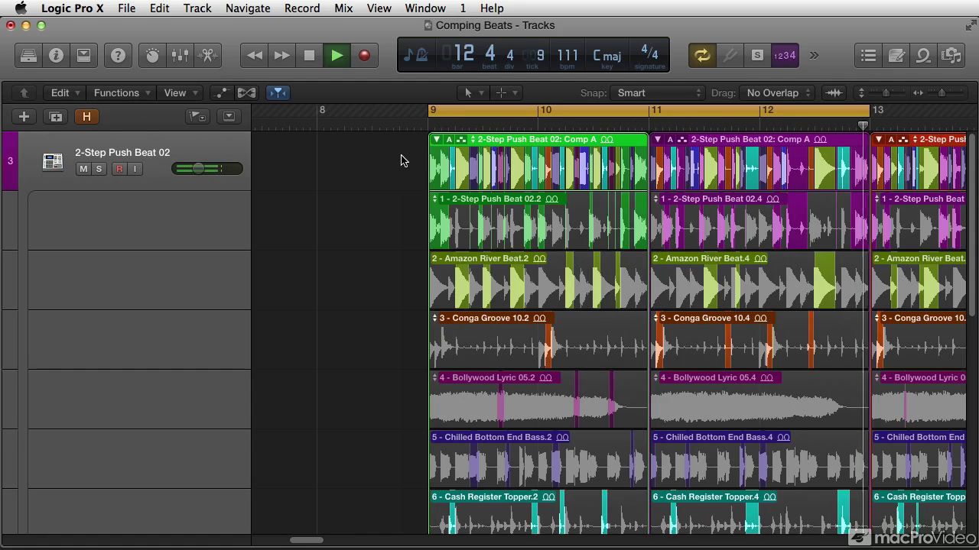
pyautogui.press('space')
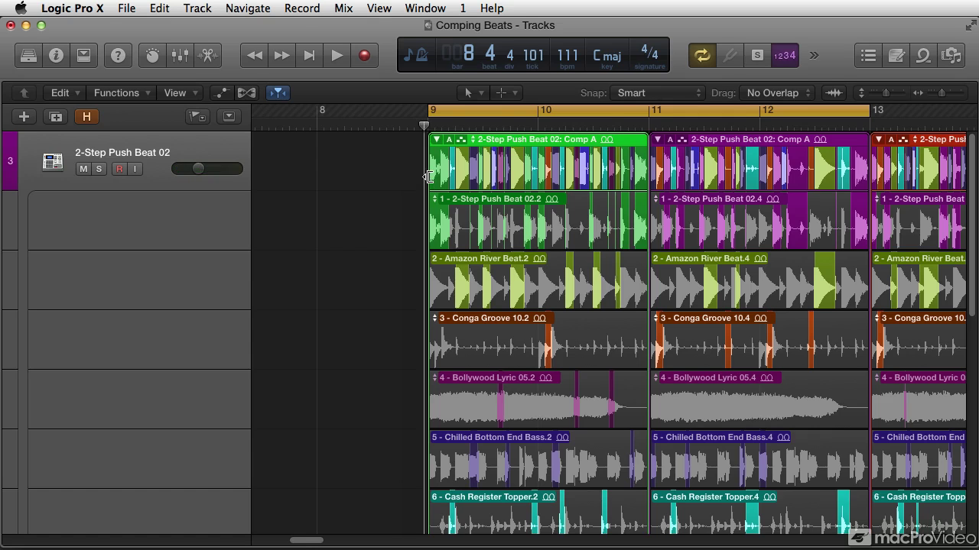
pyautogui.press('super+Right')
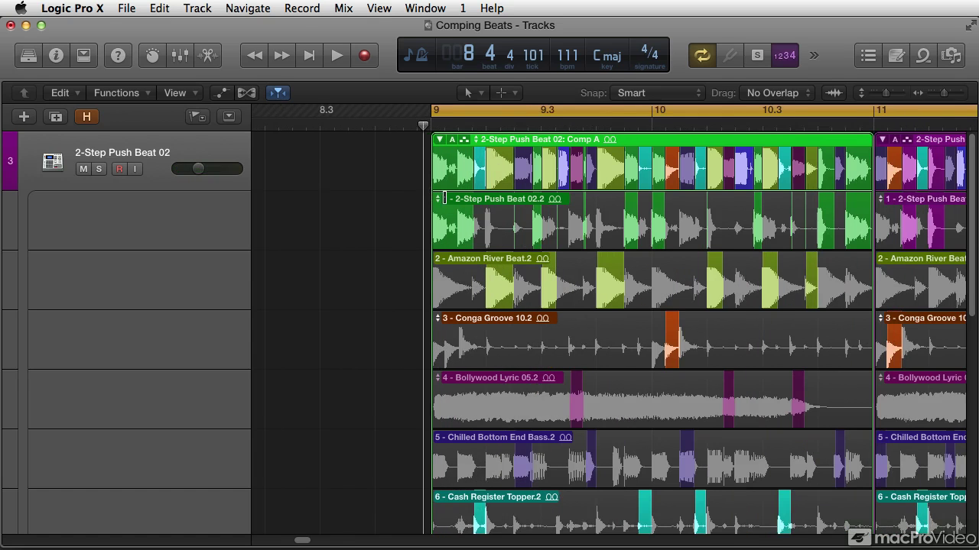
pyautogui.hscroll(3, 444, 198)
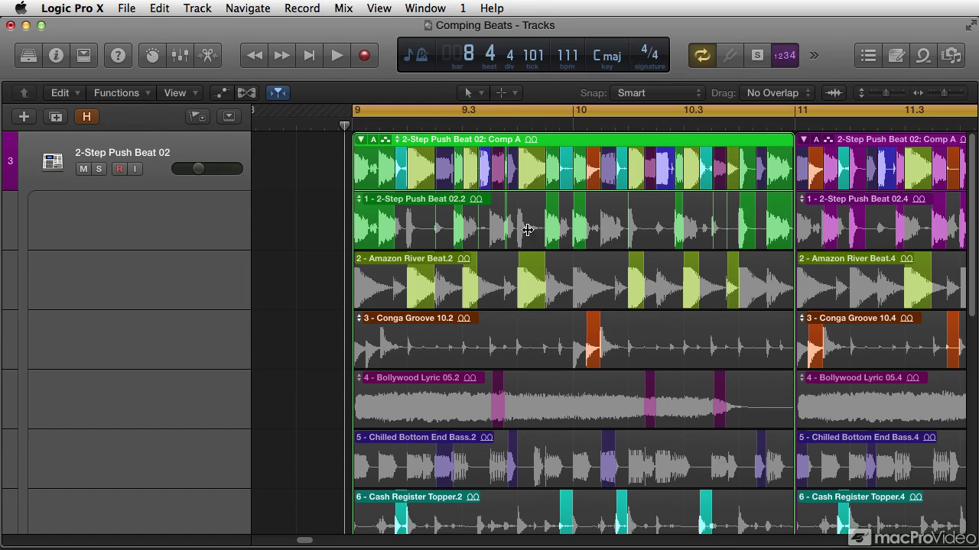
pyautogui.click(360, 140)
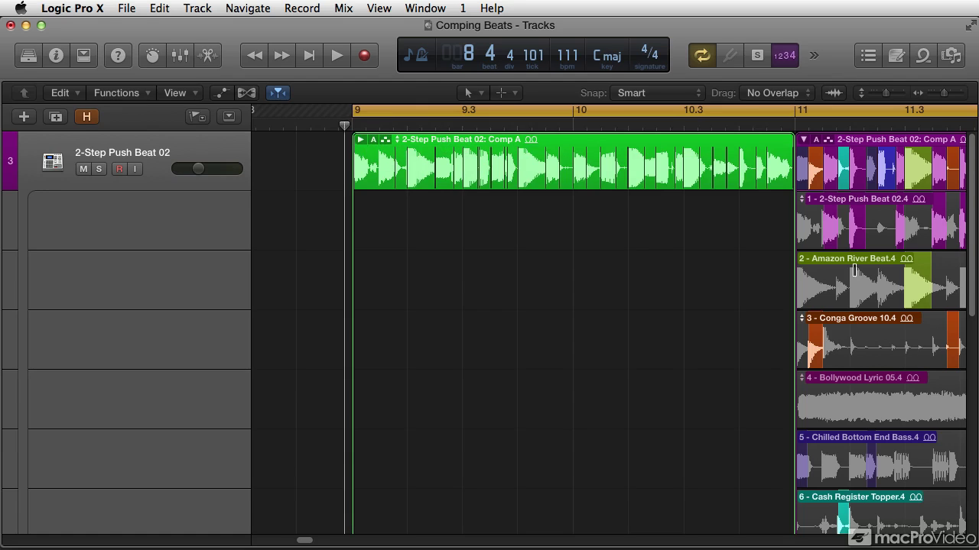
pyautogui.hscroll(5, 855, 269)
pyautogui.hscroll(-6, 857, 267)
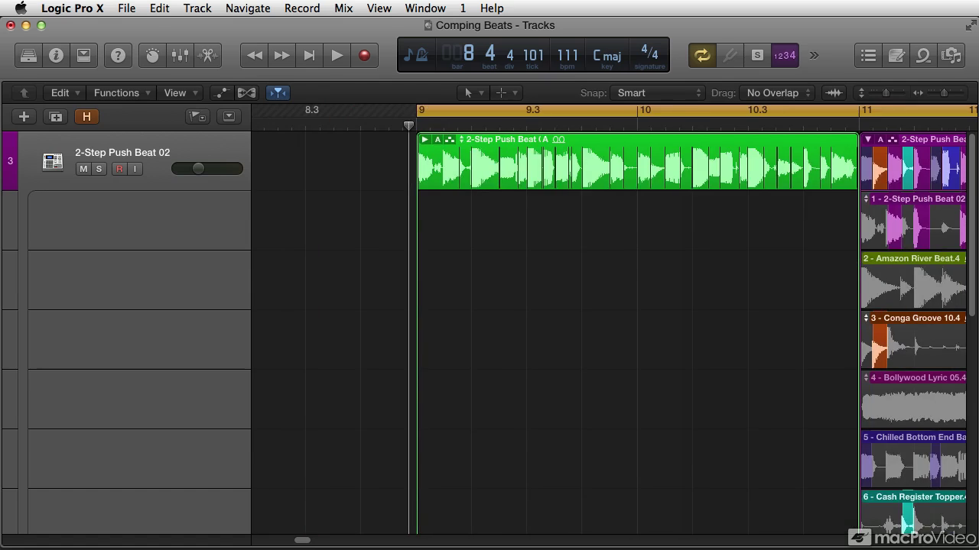